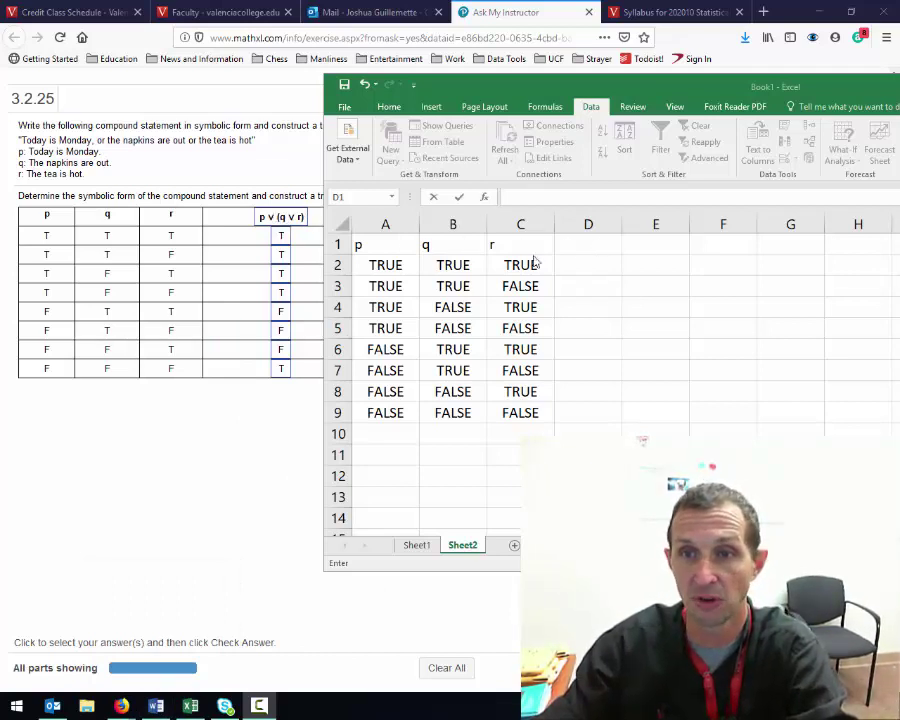
# Enter the header 'q or r' in cell D1.
pyautogui.click(578, 245)
pyautogui.write('q or r')
pyautogui.press('Return')
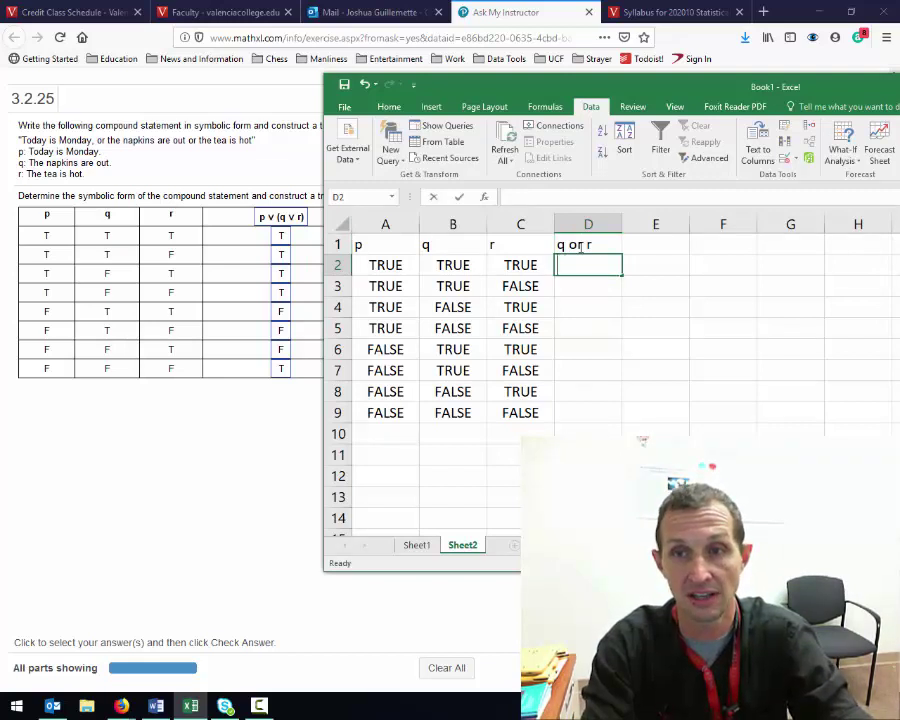
# Enter =OR(B2,C2) in D2 so it returns TRUE.
pyautogui.write('=')
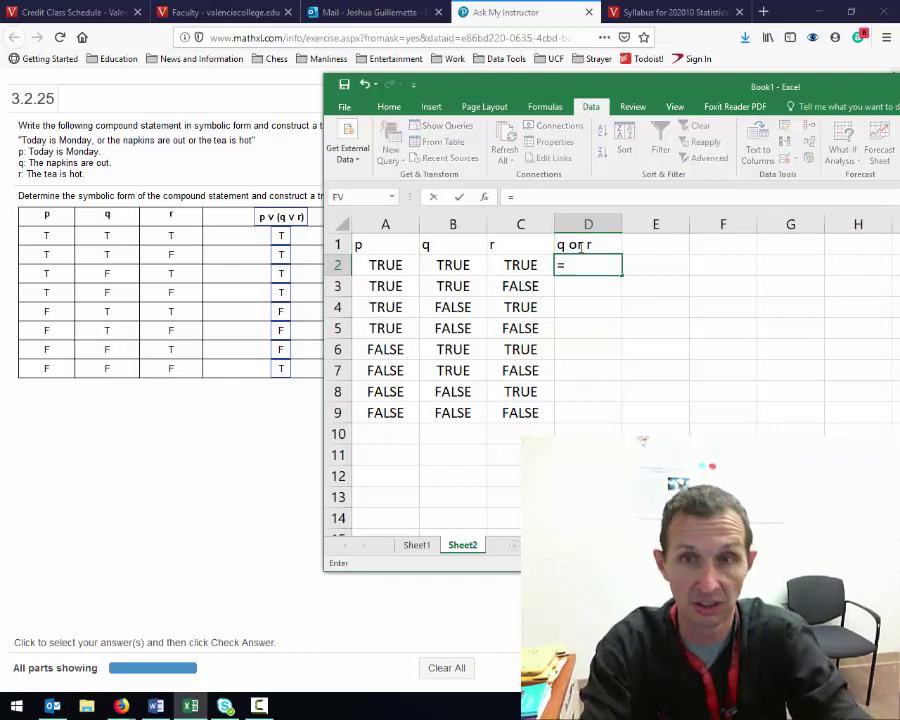
pyautogui.write('or')
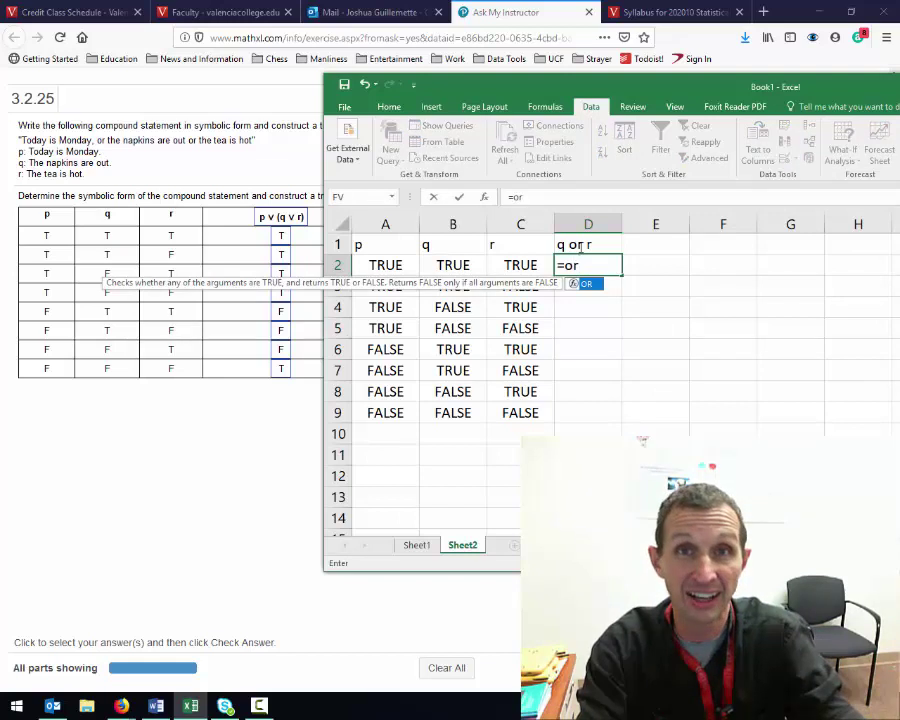
pyautogui.press('Tab')
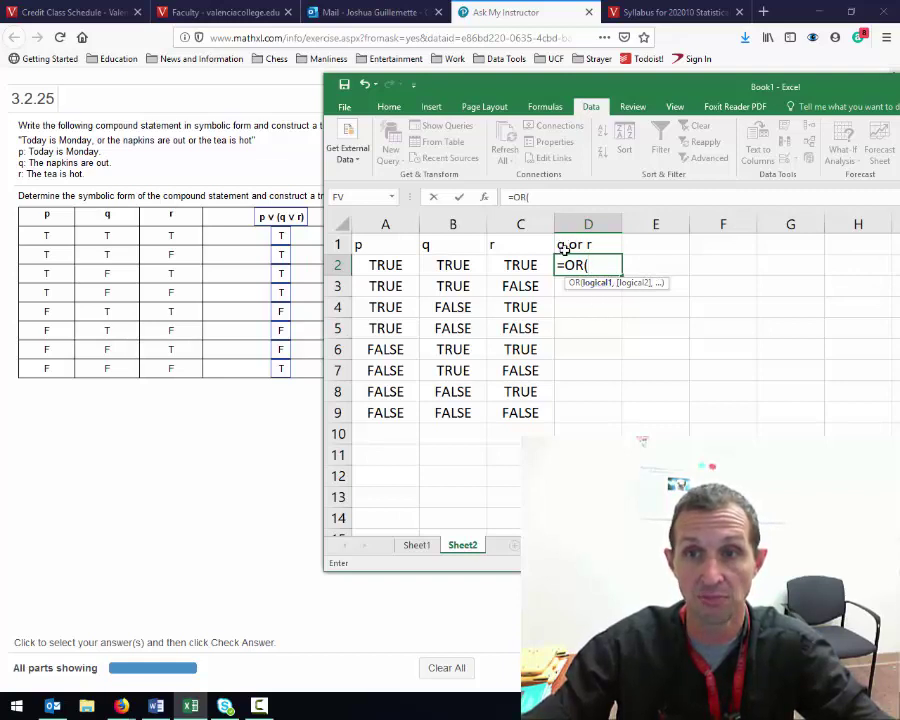
pyautogui.click(450, 264)
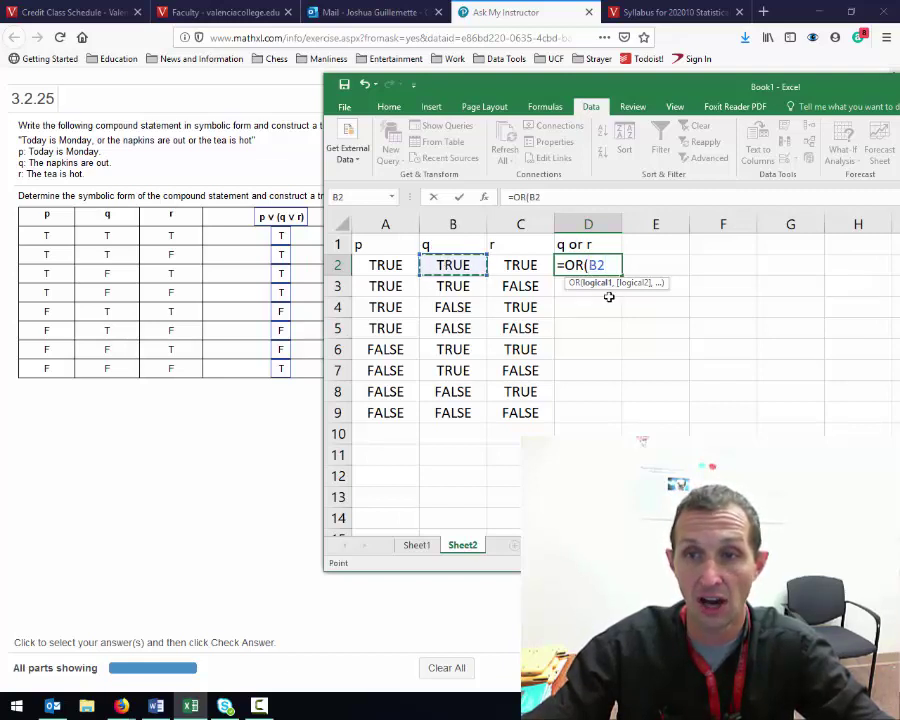
pyautogui.write(',')
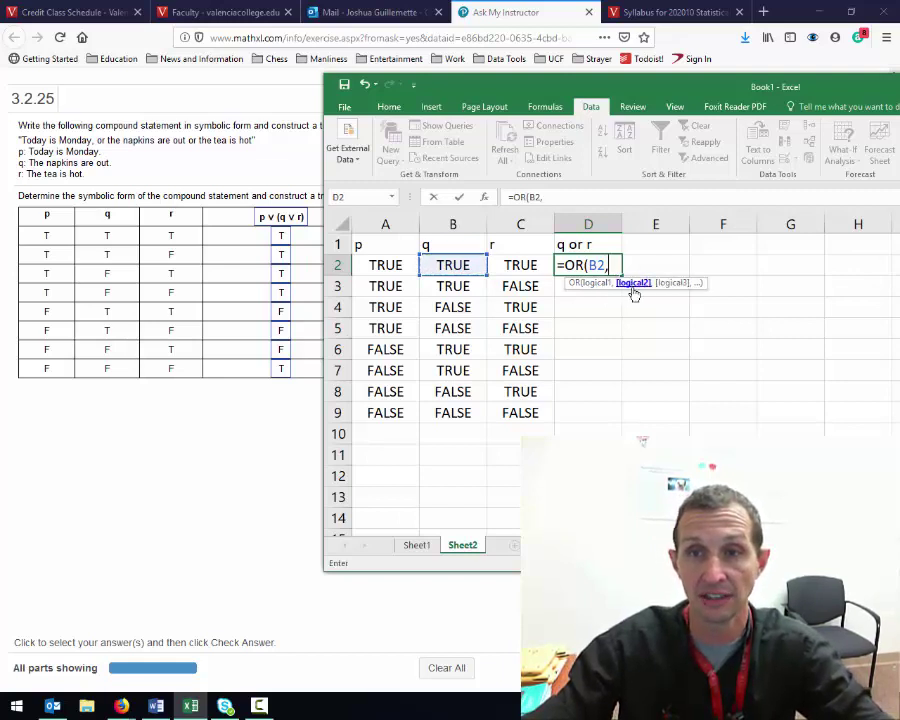
pyautogui.click(518, 265)
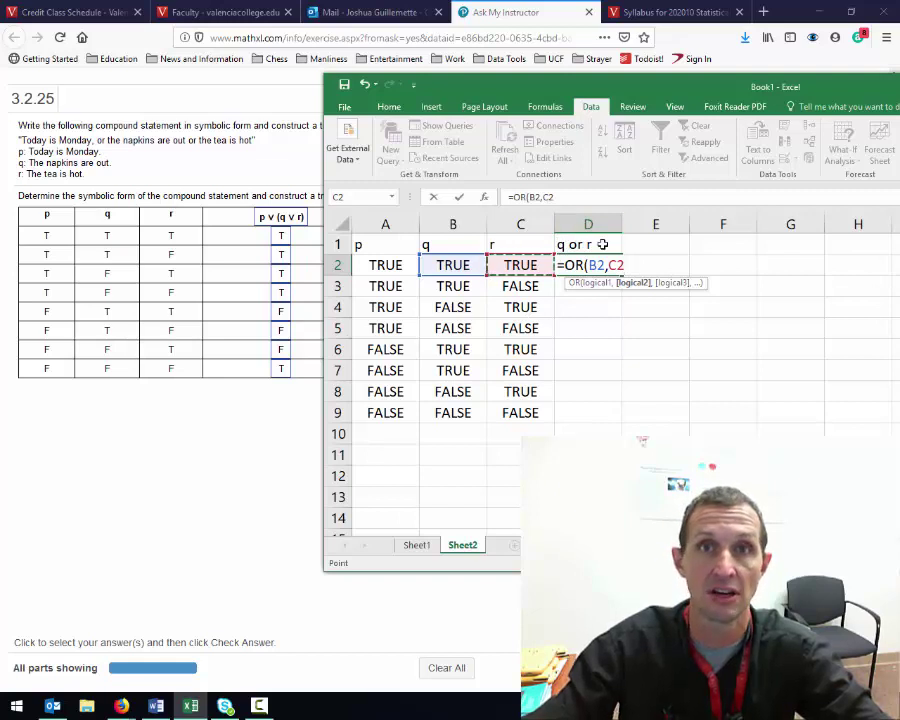
pyautogui.press('Return')
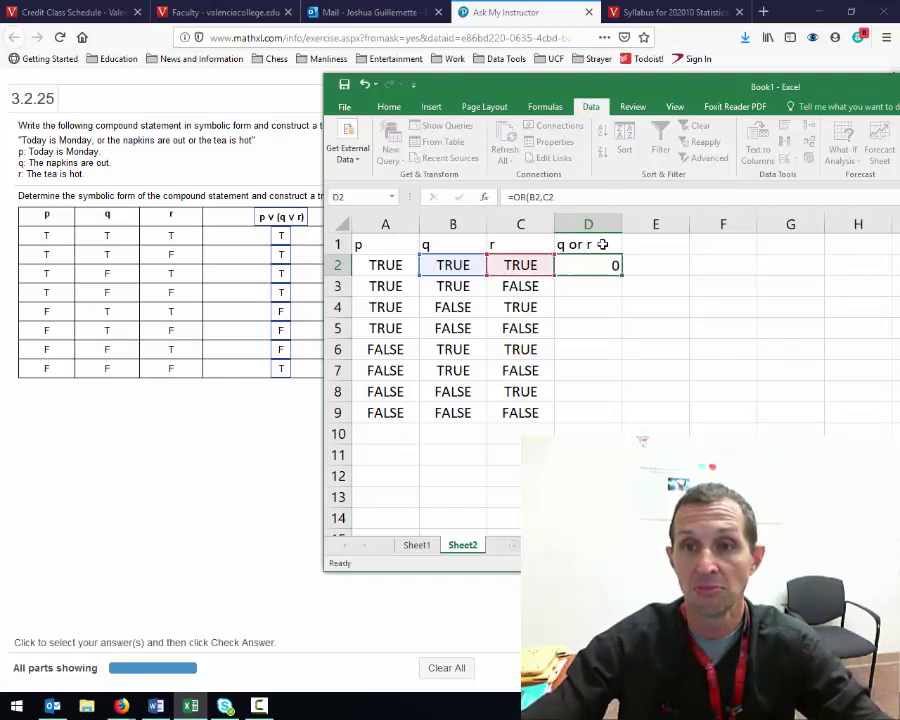
pyautogui.click(590, 265)
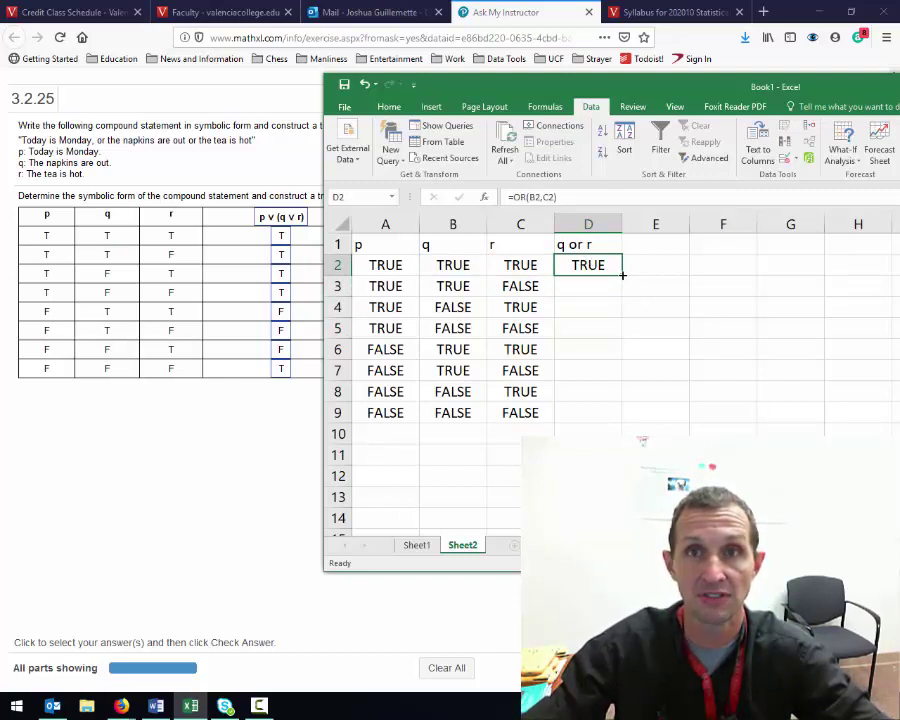
# Fill the D2 OR formula down to D9 and verify the references in D3–D5.
pyautogui.moveTo(622, 274); pyautogui.dragTo(620, 424)
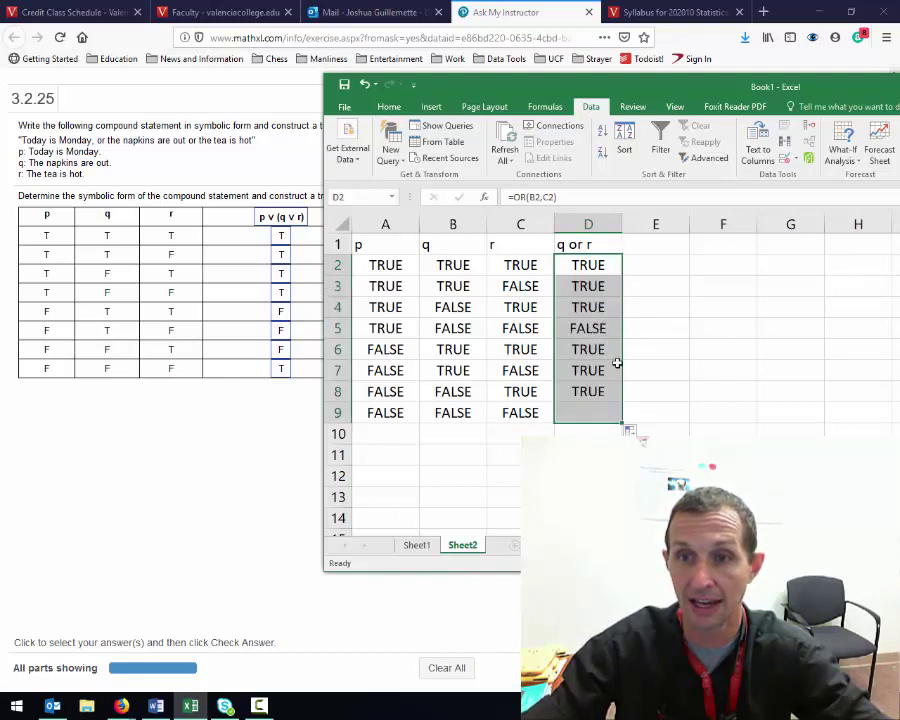
pyautogui.click(591, 287)
pyautogui.click(536, 197)
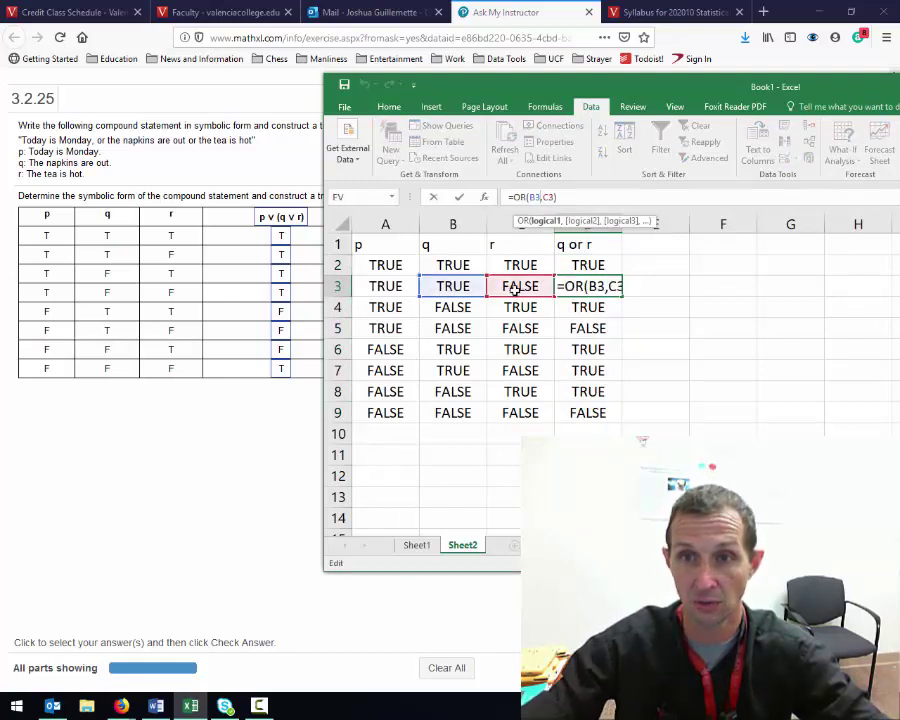
pyautogui.press('Return')
pyautogui.click(549, 197)
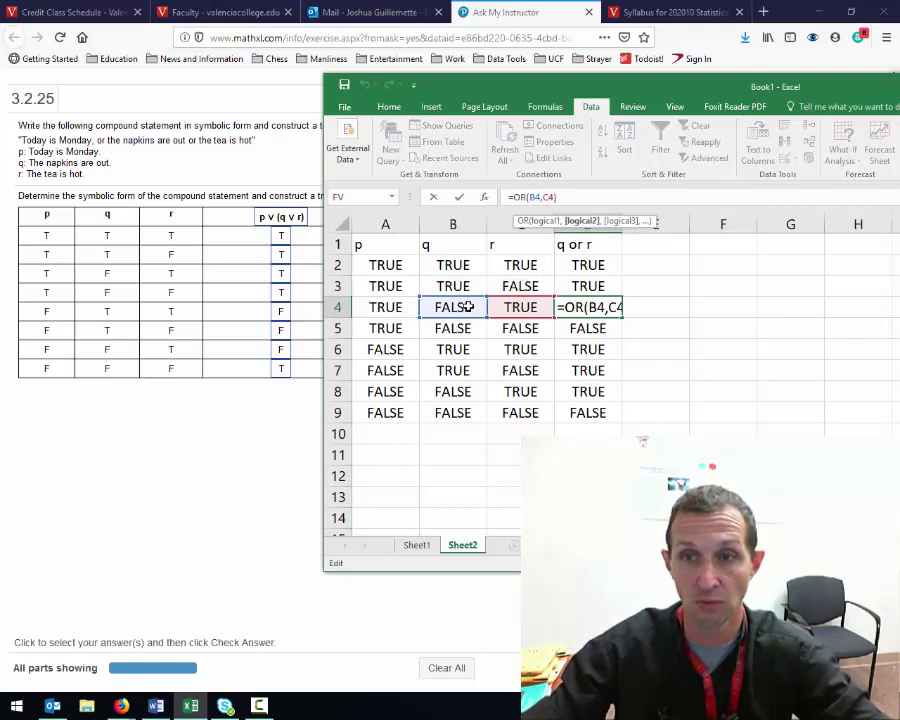
pyautogui.press('Return')
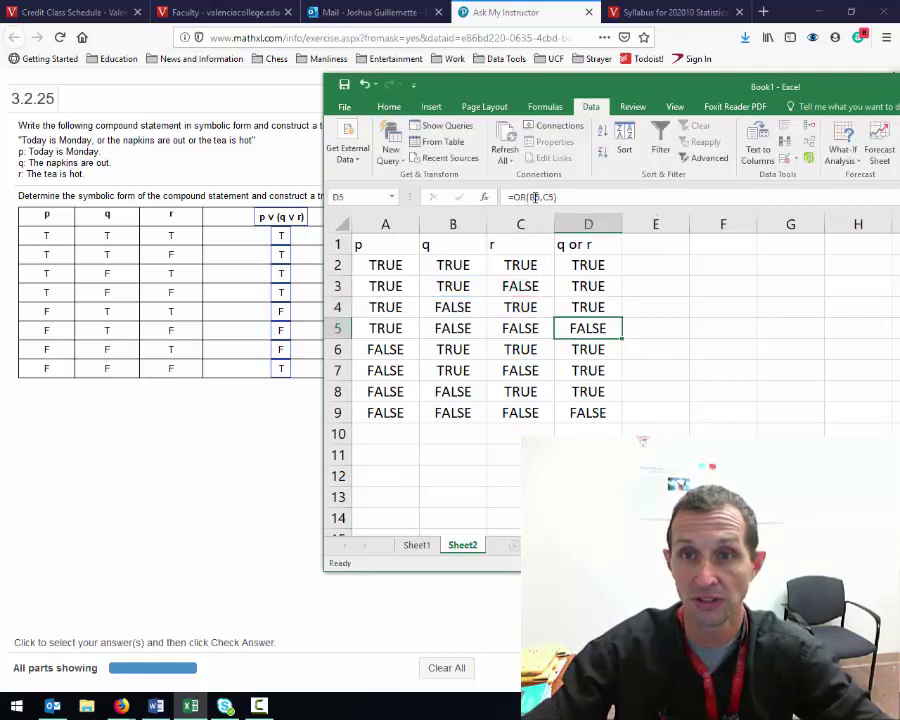
pyautogui.click(535, 197)
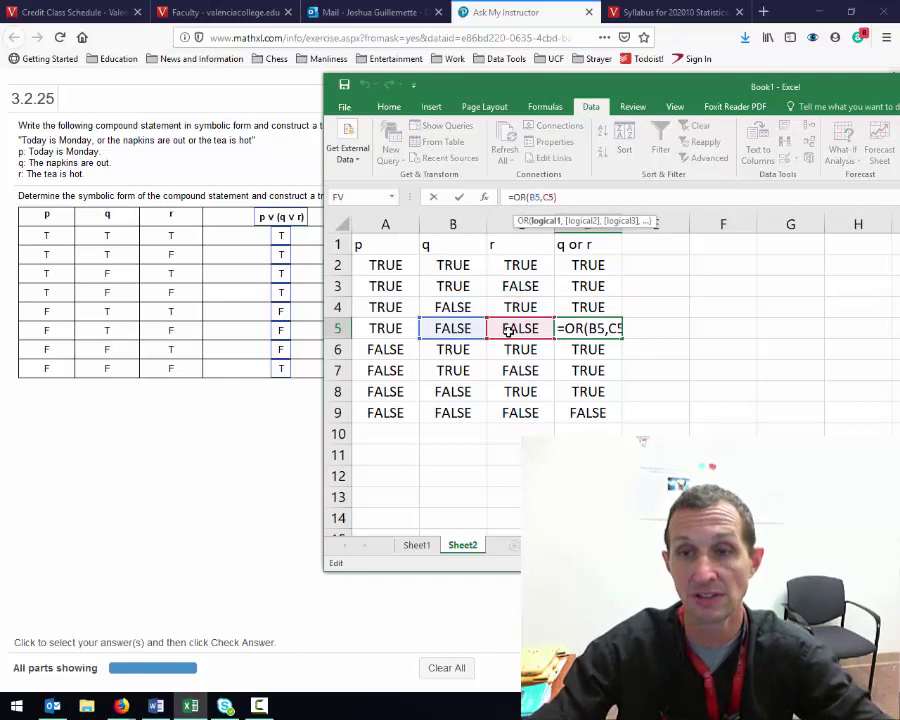
pyautogui.press('Return')
pyautogui.press('Return')
pyautogui.press('Down')
pyautogui.press('Down')
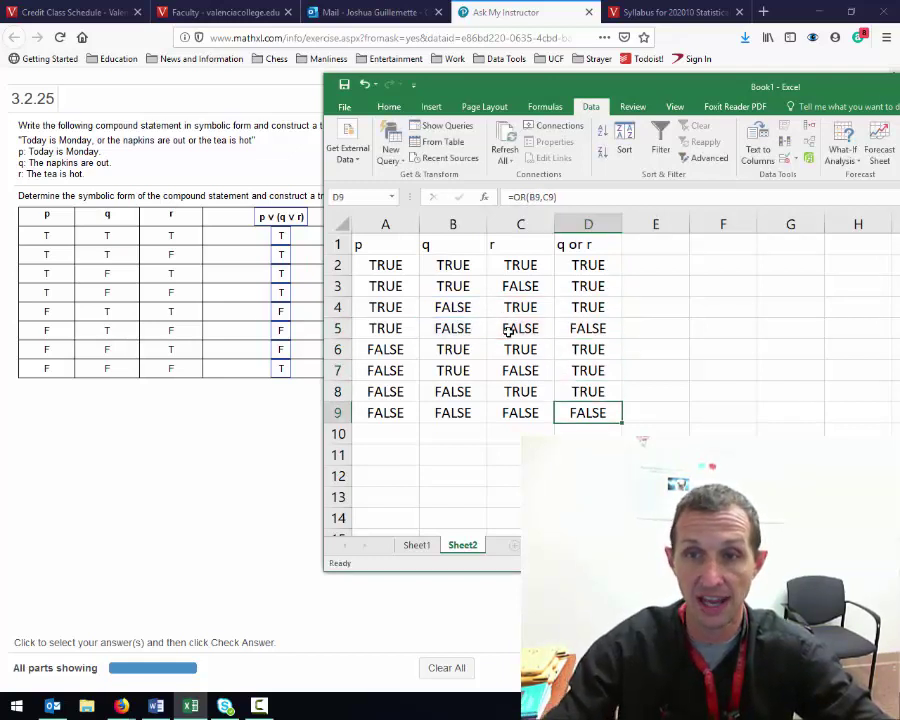
pyautogui.click(652, 246)
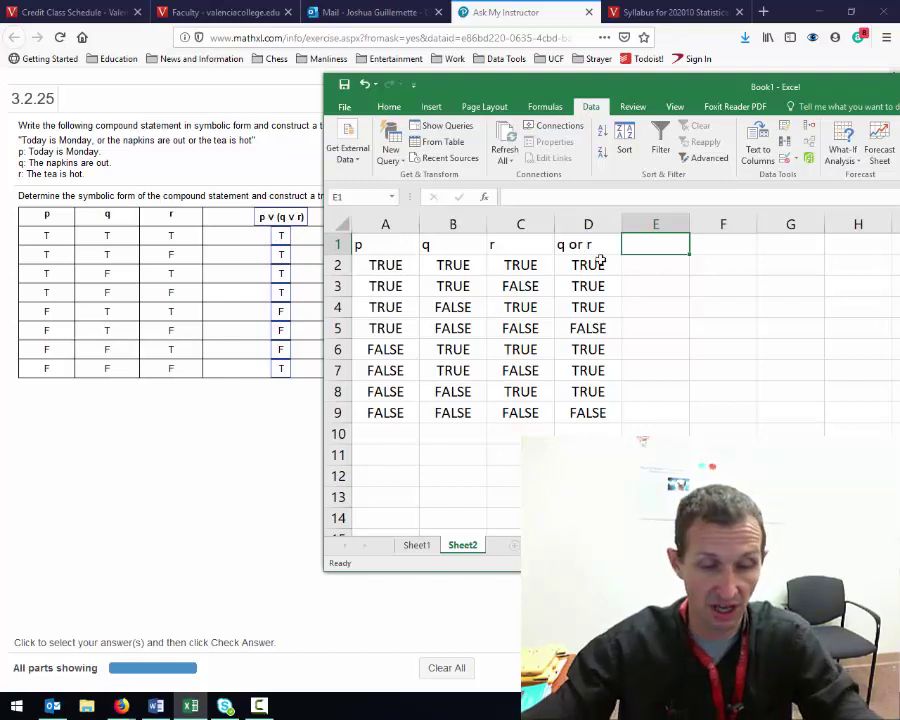
# Enter the header 'p or(q or r)' in E1 and shade A1:A9 and D1:D9 yellow.
pyautogui.write('p or(')
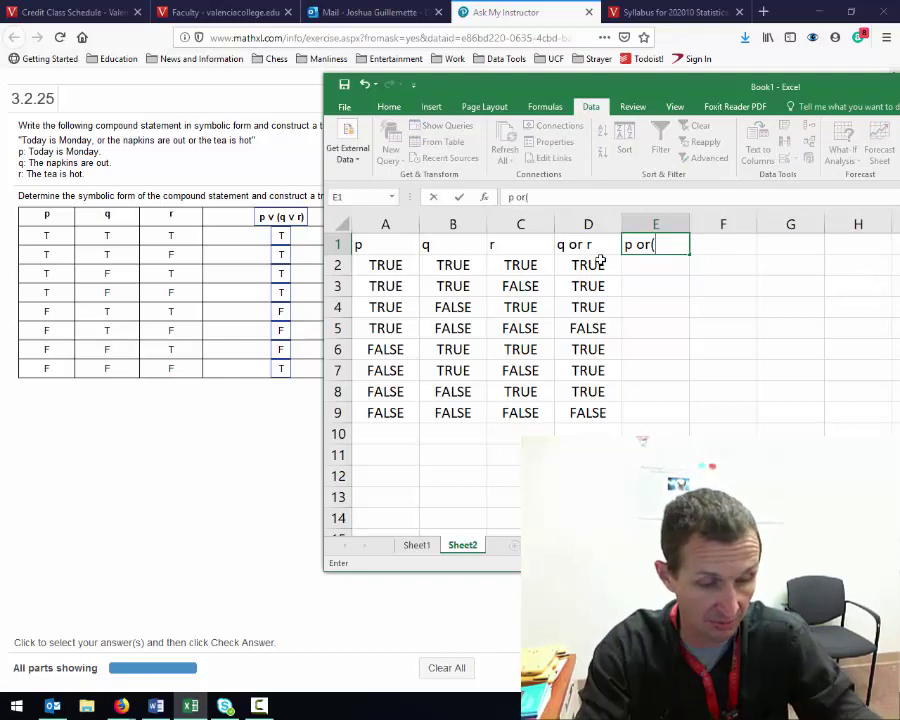
pyautogui.write('q or r)')
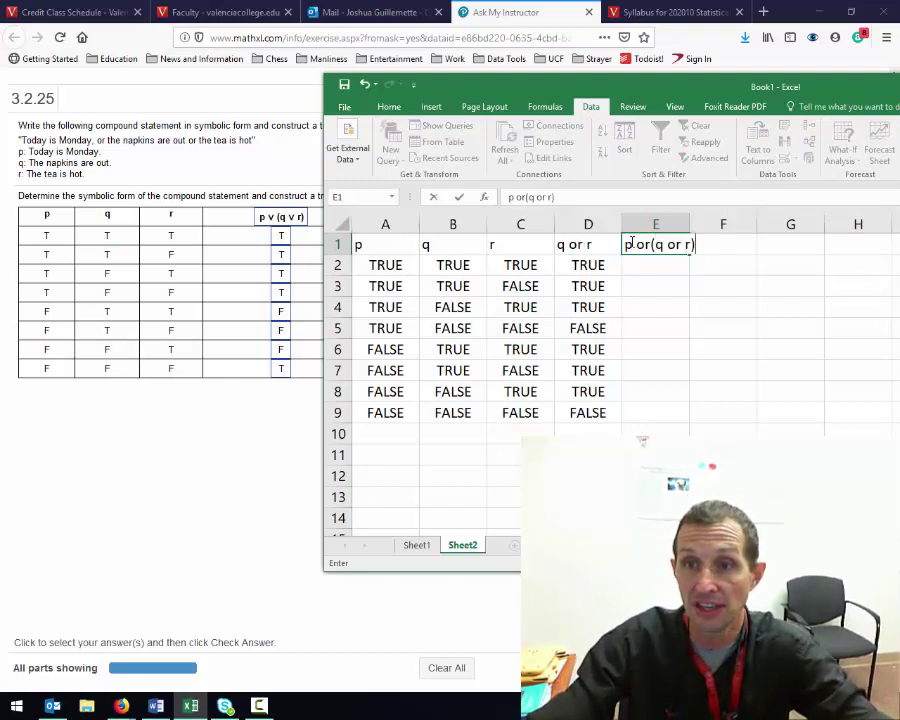
pyautogui.moveTo(380, 244); pyautogui.dragTo(372, 412)
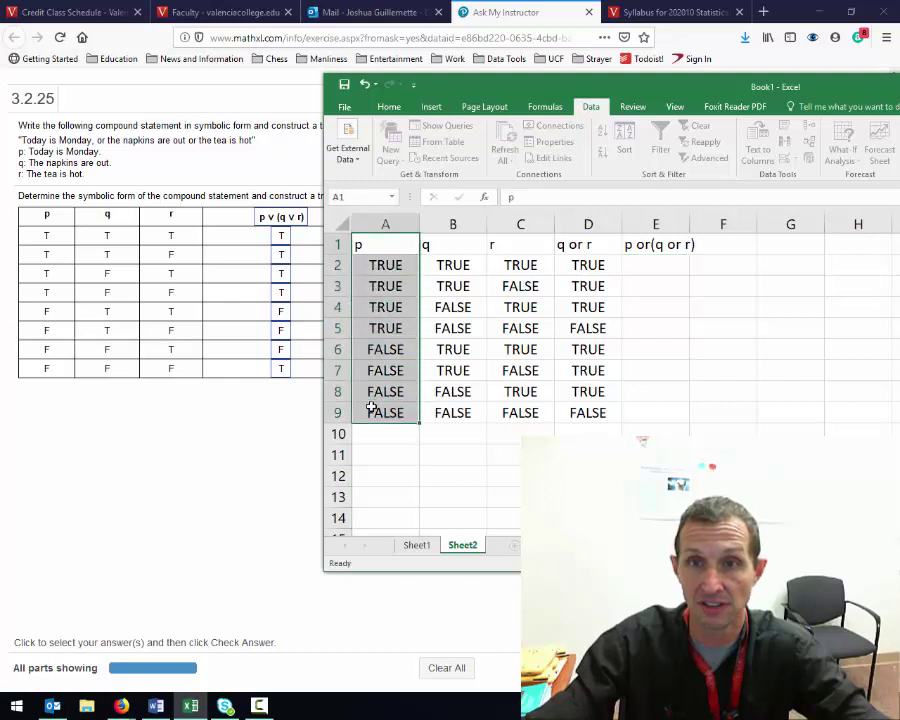
pyautogui.click(389, 108)
pyautogui.click(486, 152)
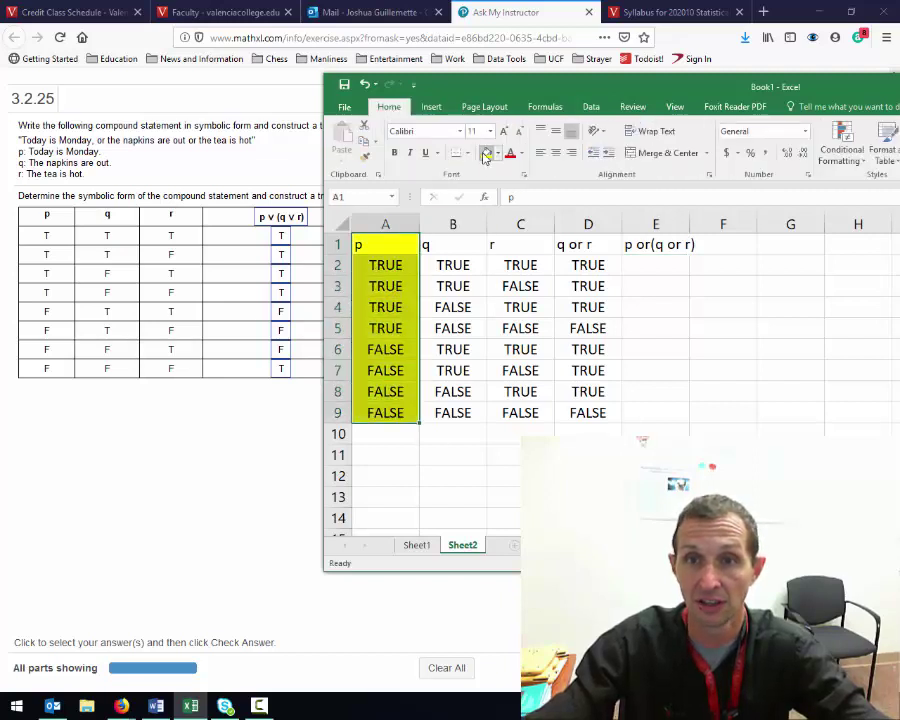
pyautogui.moveTo(586, 244); pyautogui.dragTo(582, 414)
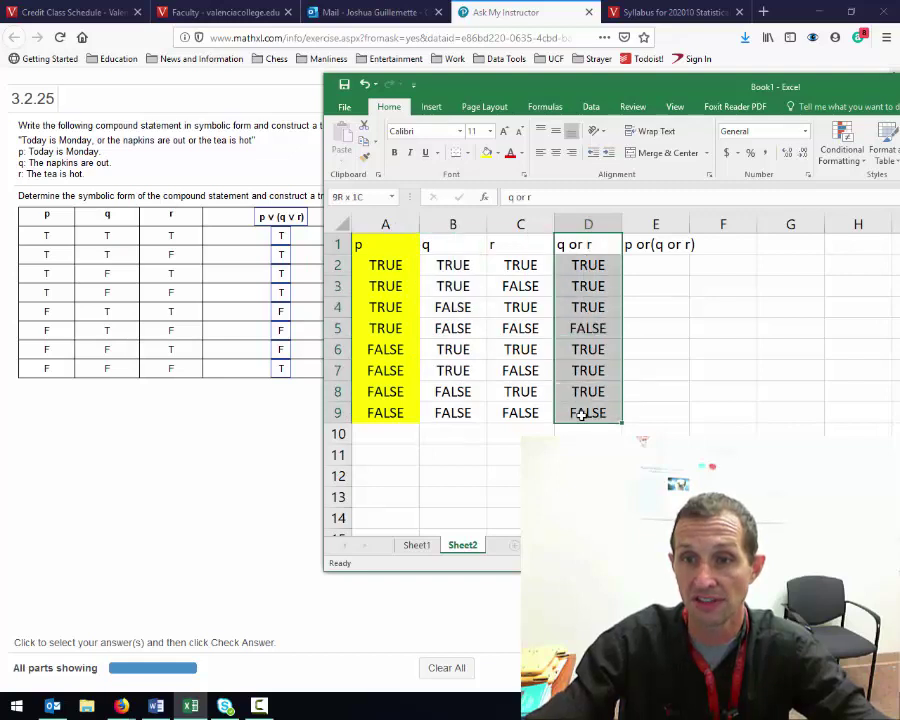
pyautogui.click(486, 152)
pyautogui.click(654, 268)
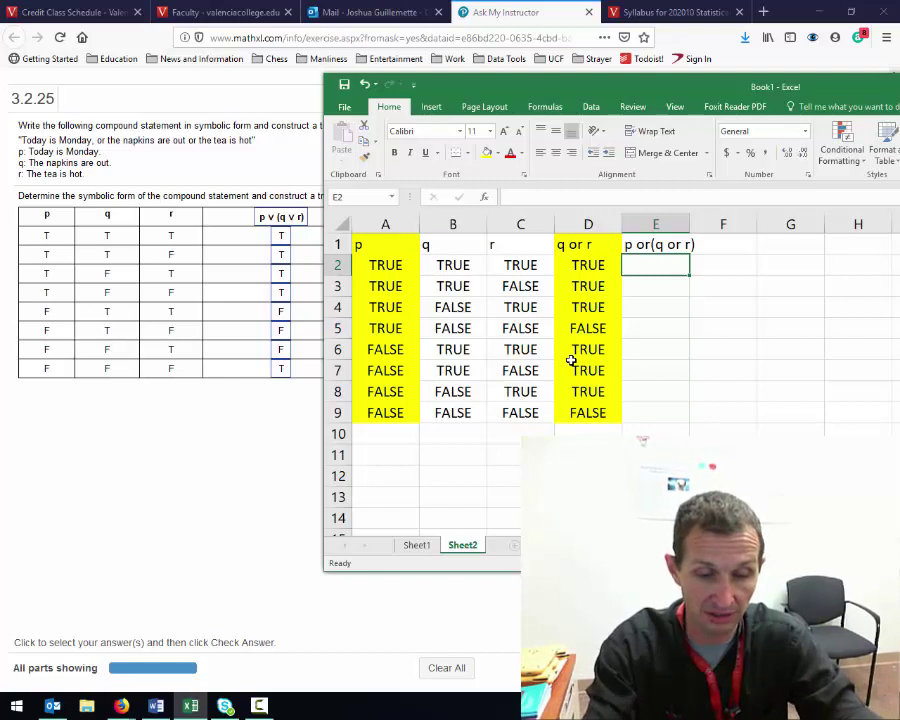
# Enter =OR(A2,D2) in E2 and fill it down through E9.
pyautogui.write('=or')
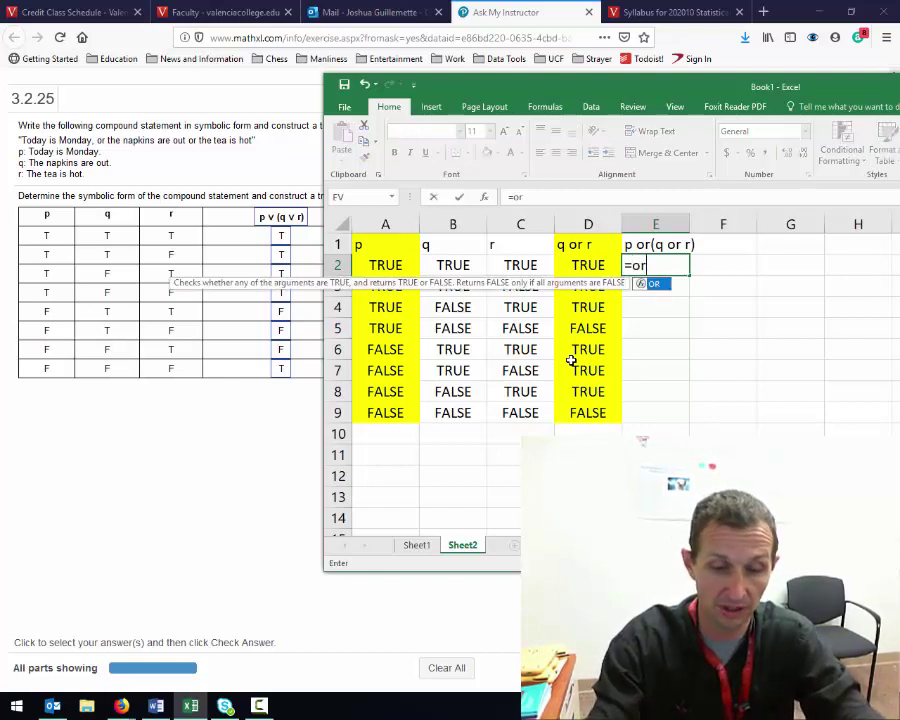
pyautogui.write('(')
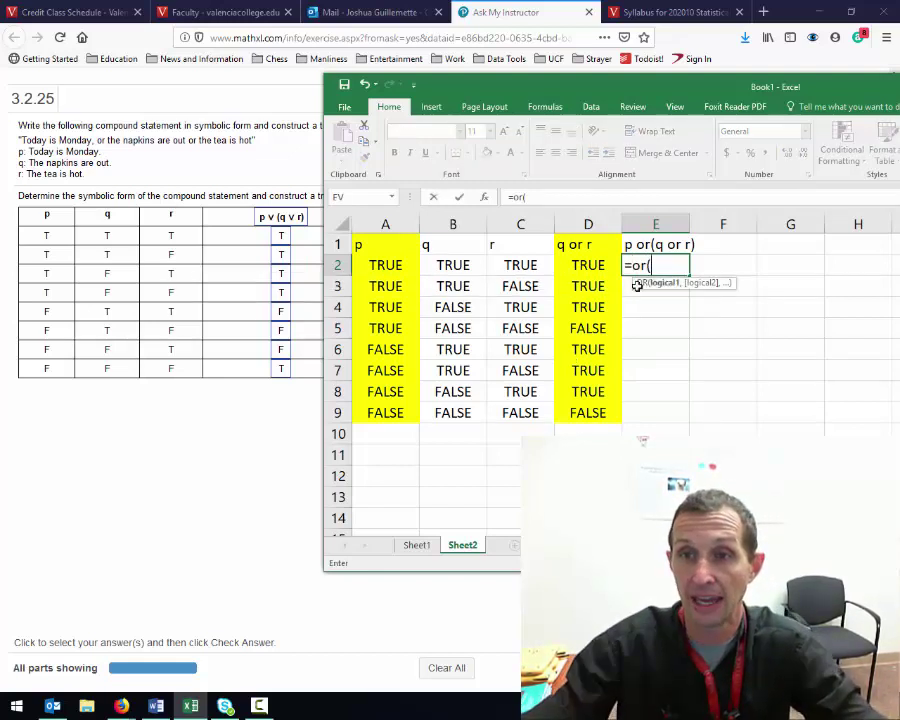
pyautogui.click(383, 264)
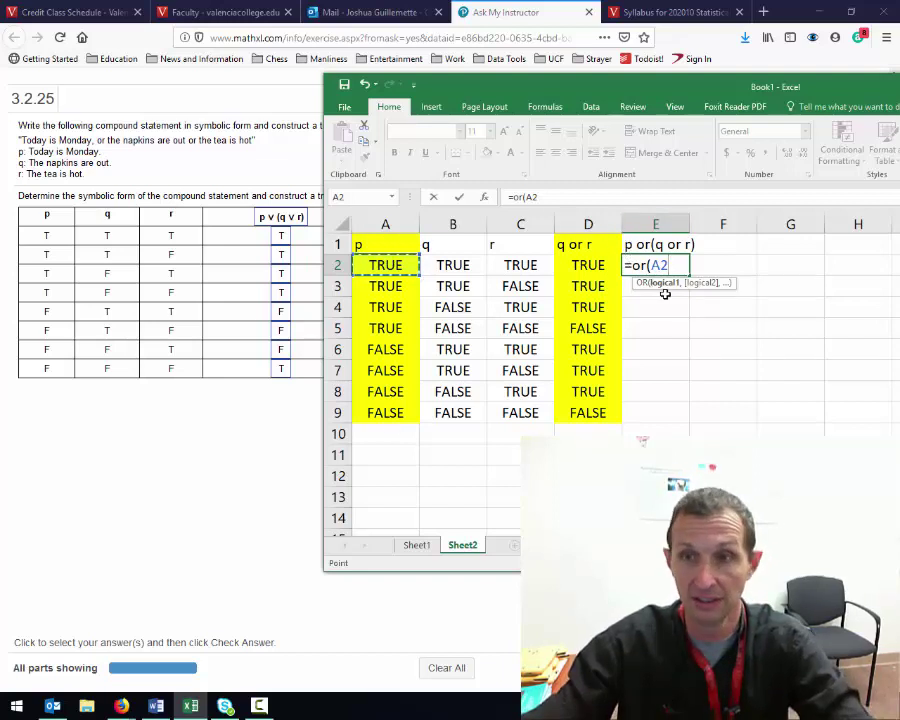
pyautogui.write(',')
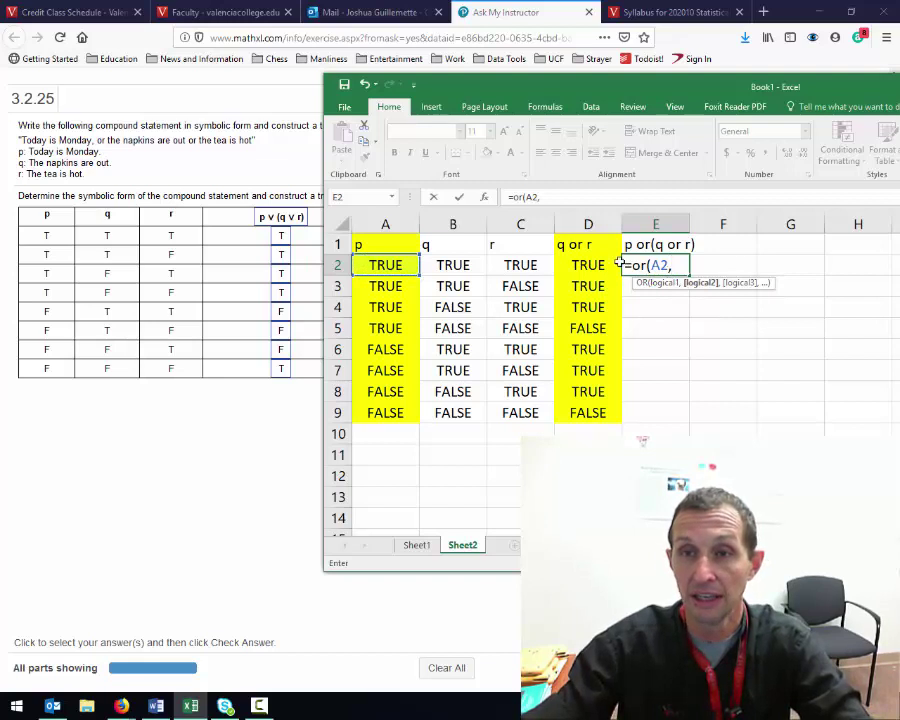
pyautogui.click(583, 265)
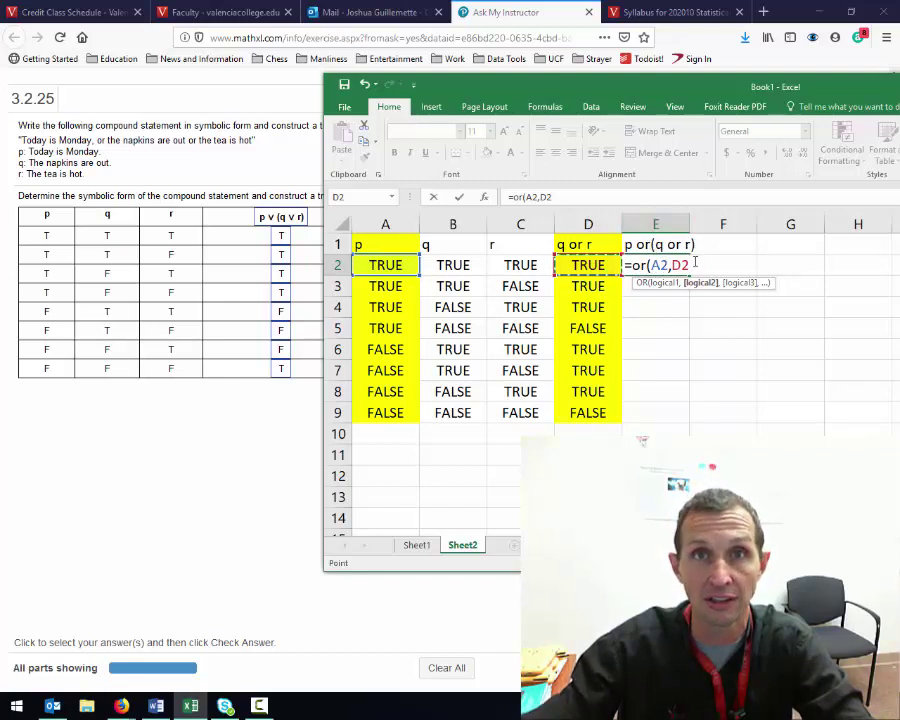
pyautogui.write(')')
pyautogui.press('Return')
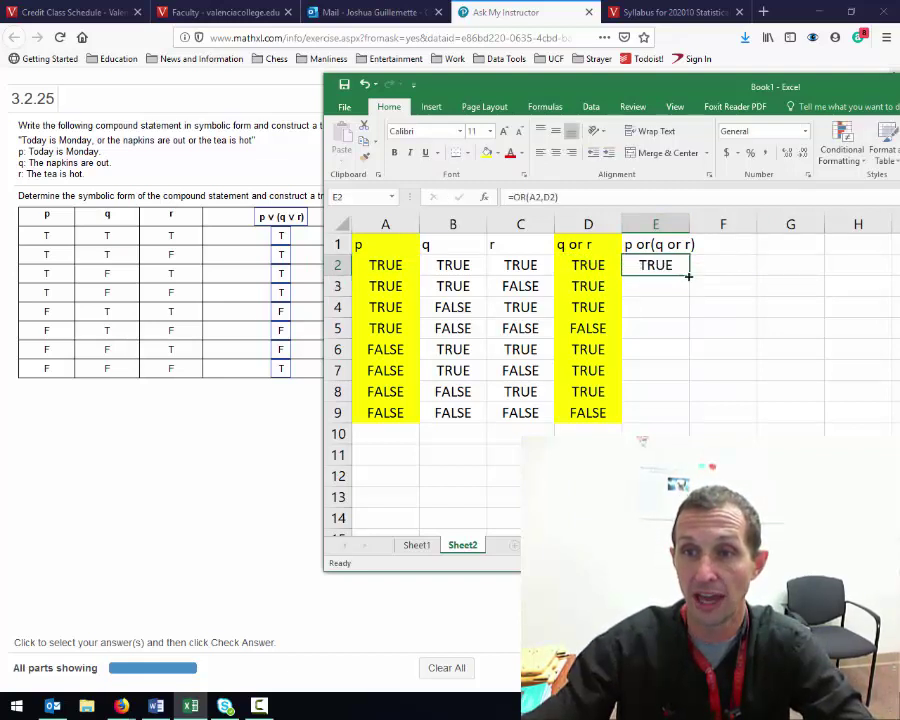
pyautogui.moveTo(689, 275); pyautogui.dragTo(690, 423)
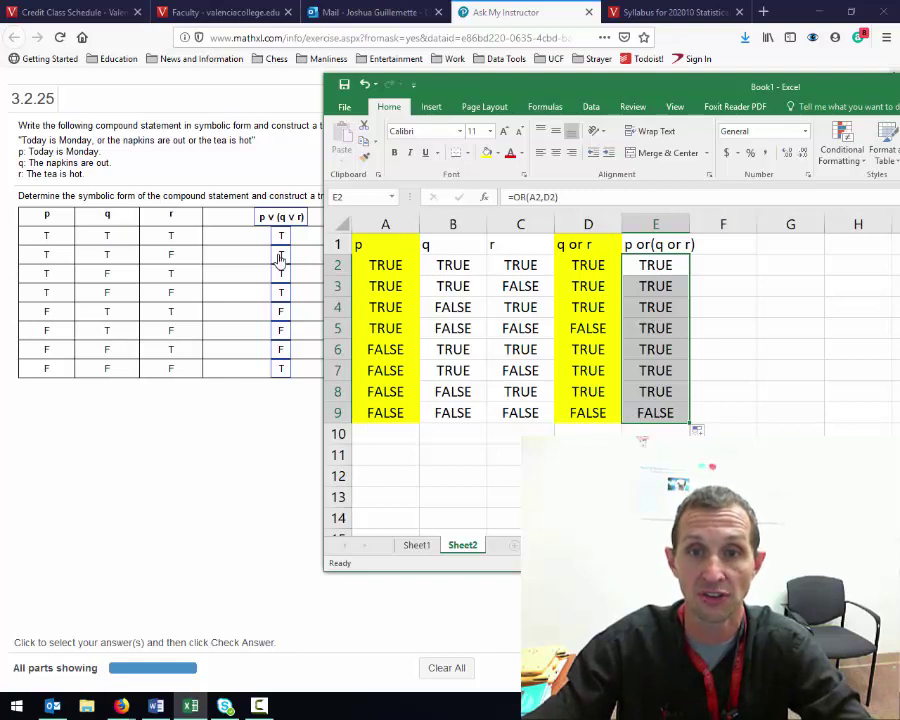
# Set the MathXL p ∨ (q ∨ r) answers for rows five to eight to T, T, T, F.
pyautogui.click(283, 312)
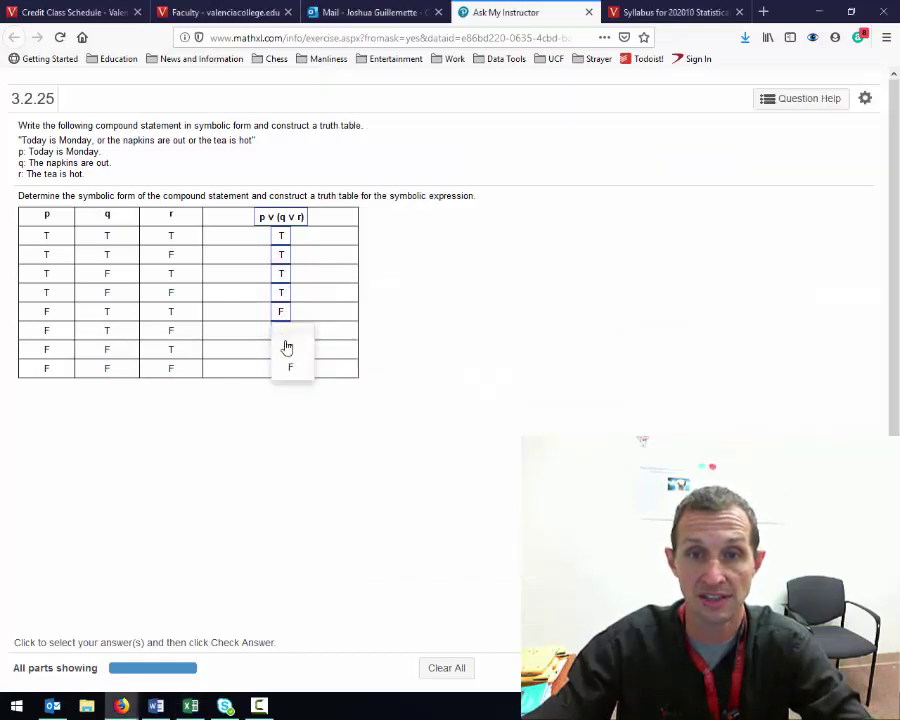
pyautogui.click(286, 345)
pyautogui.click(283, 332)
pyautogui.click(290, 385)
pyautogui.click(281, 350)
pyautogui.click(292, 384)
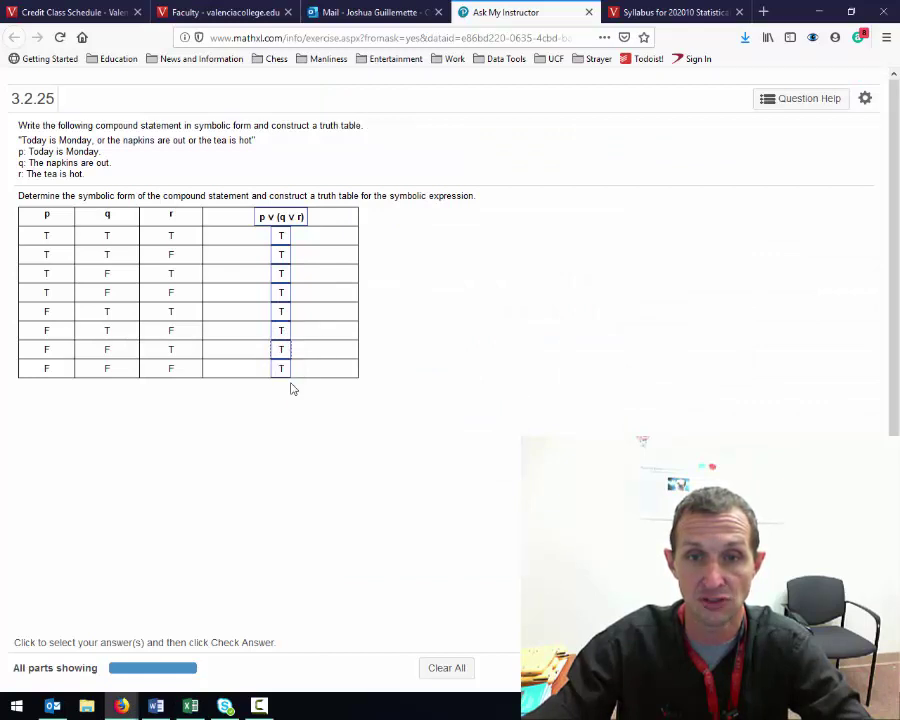
pyautogui.click(280, 371)
pyautogui.click(291, 423)
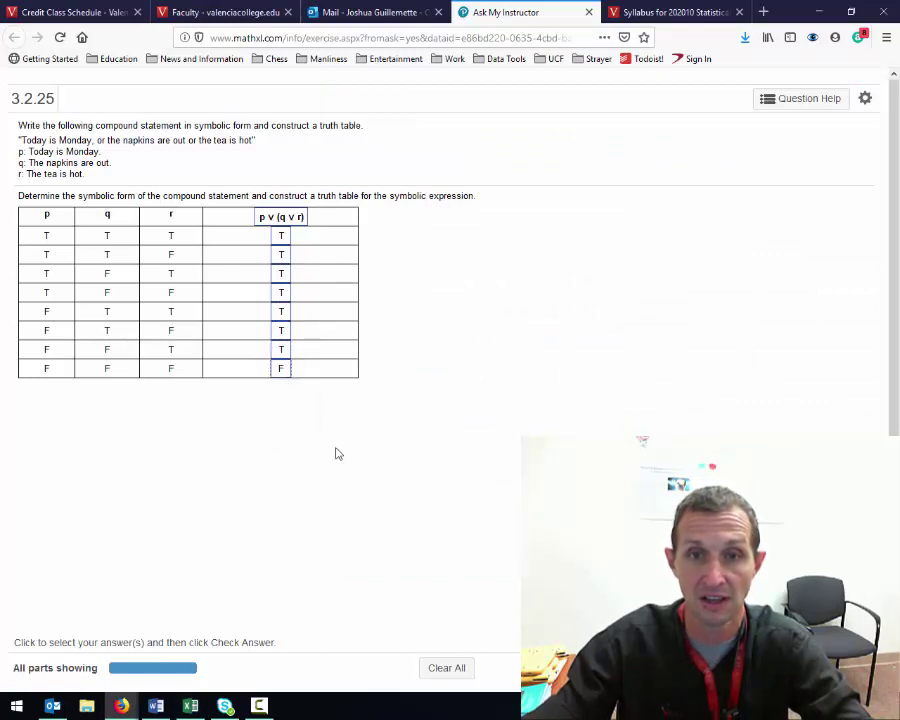
pyautogui.click(190, 706)
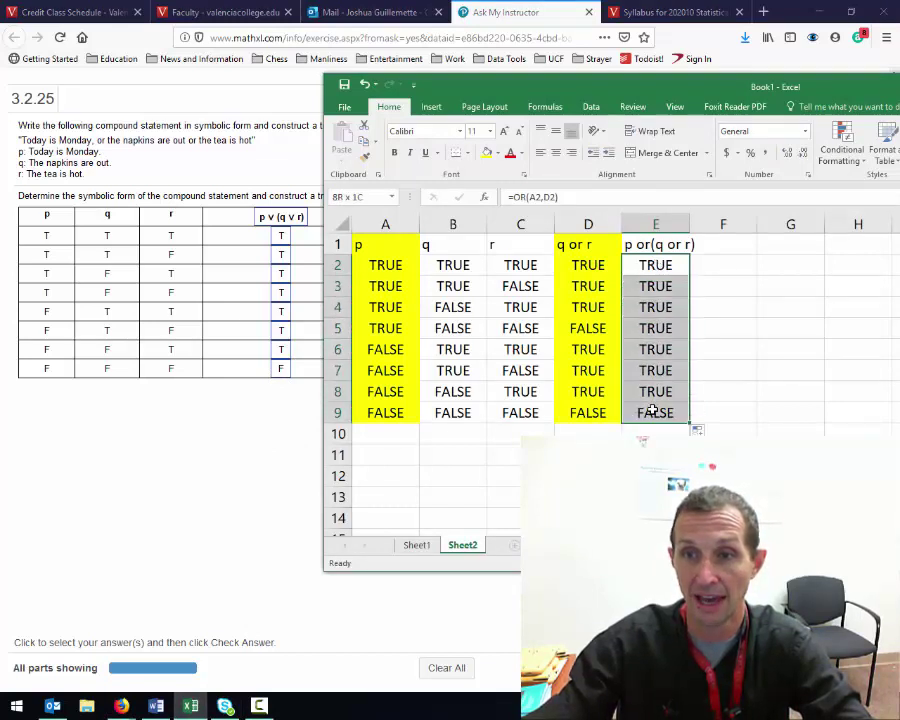
# Shade the E2:E9 results green and dismiss MathXL's correct-answer message.
pyautogui.click(496, 152)
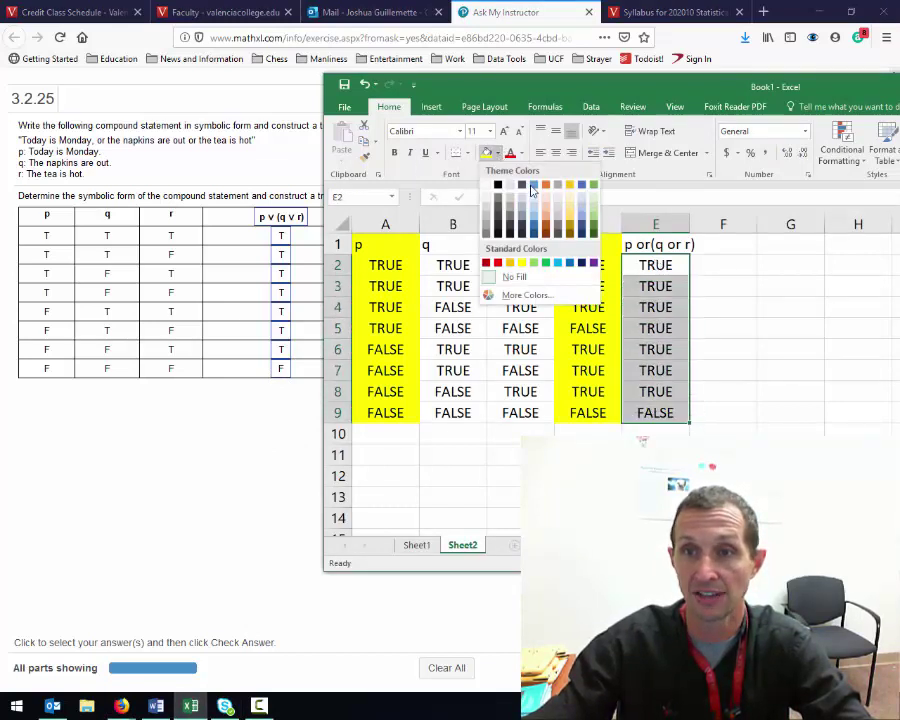
pyautogui.click(592, 205)
pyautogui.click(686, 349)
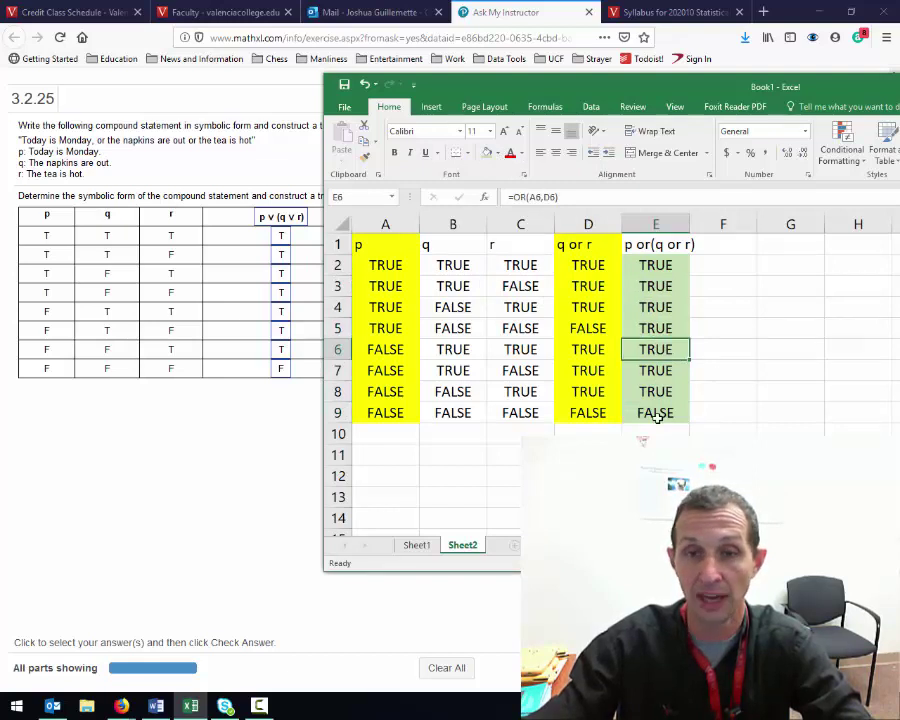
pyautogui.click(275, 496)
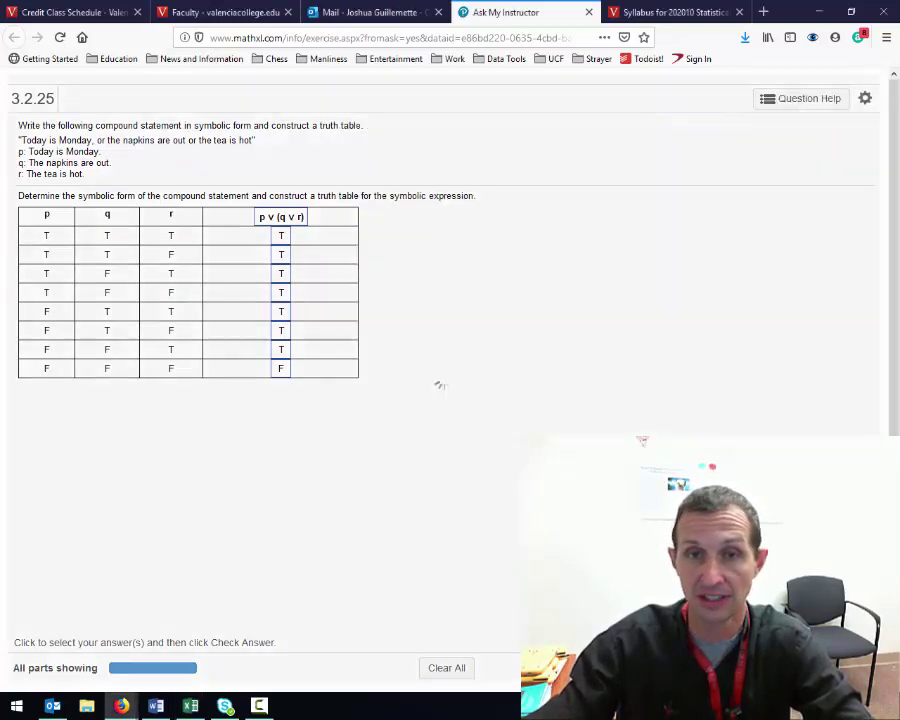
pyautogui.click(442, 402)
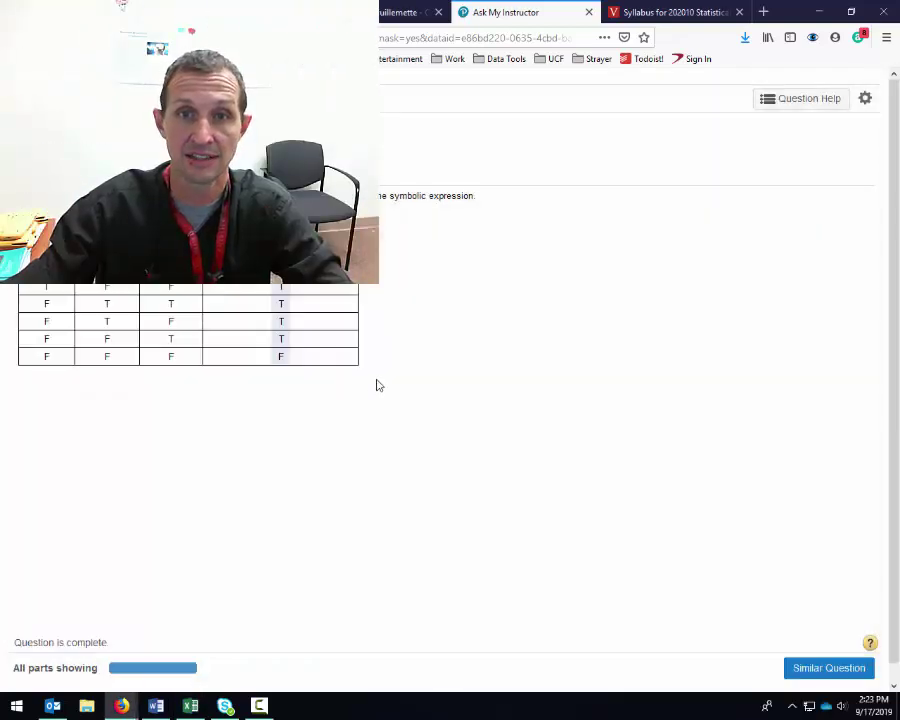
# Type the note 'do only tow columns at a time' in cell D11.
pyautogui.click(190, 706)
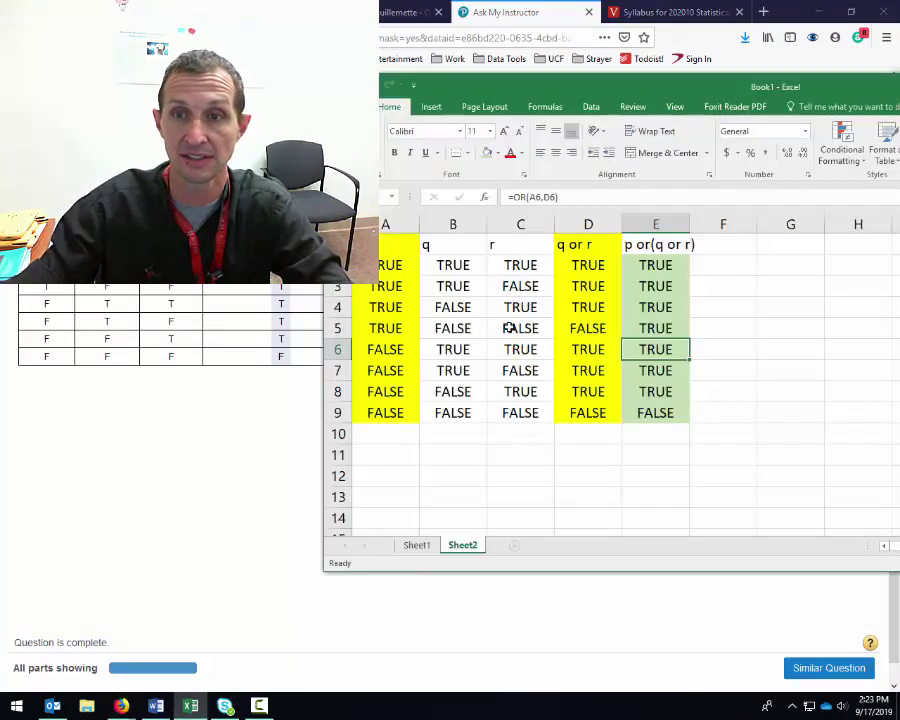
pyautogui.click(577, 455)
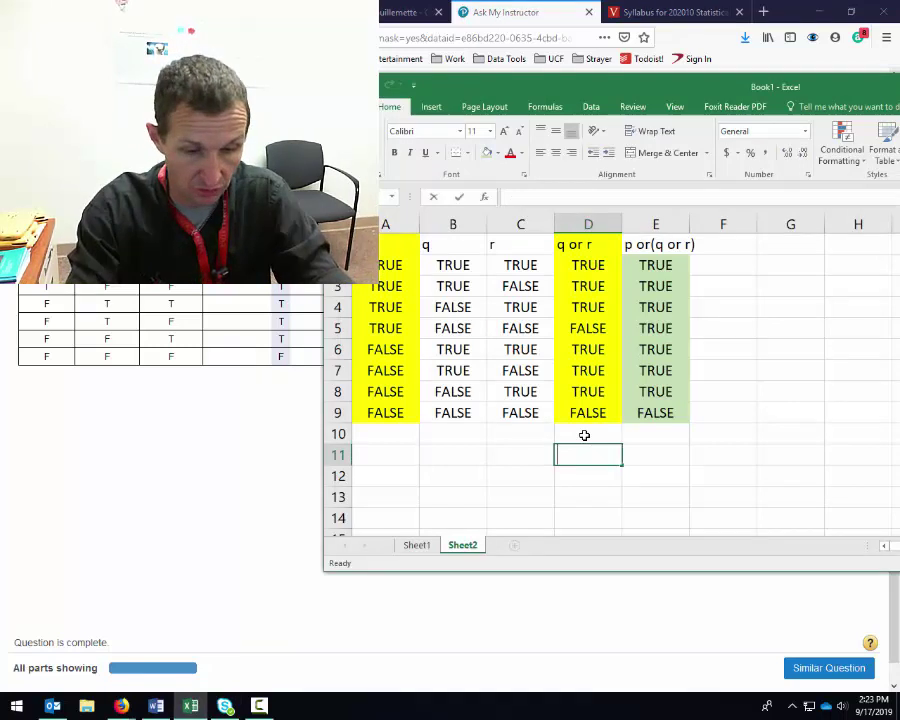
pyautogui.write('do only to')
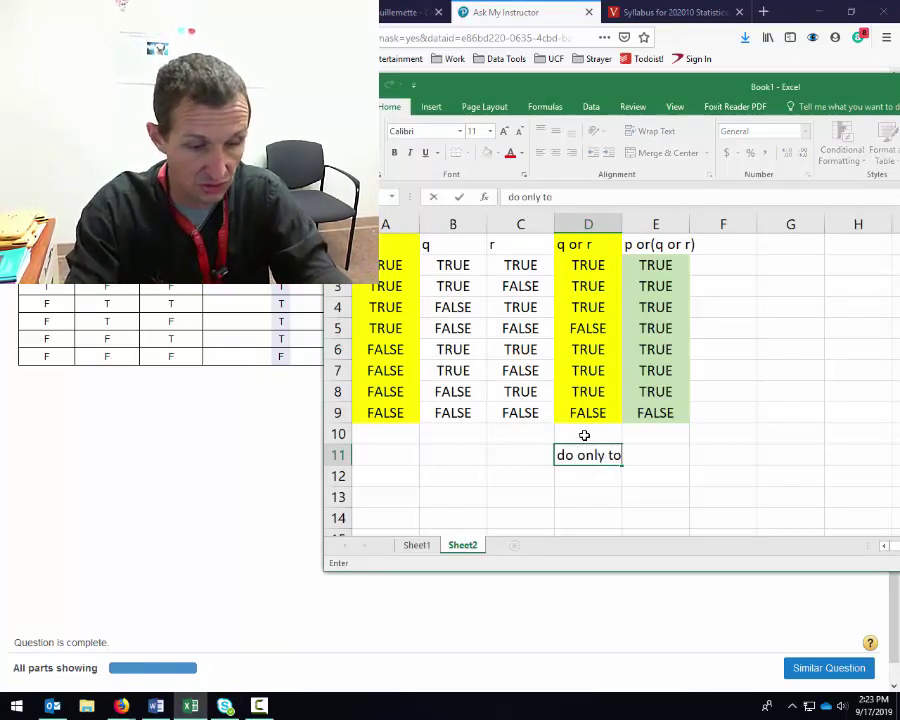
pyautogui.write('w col')
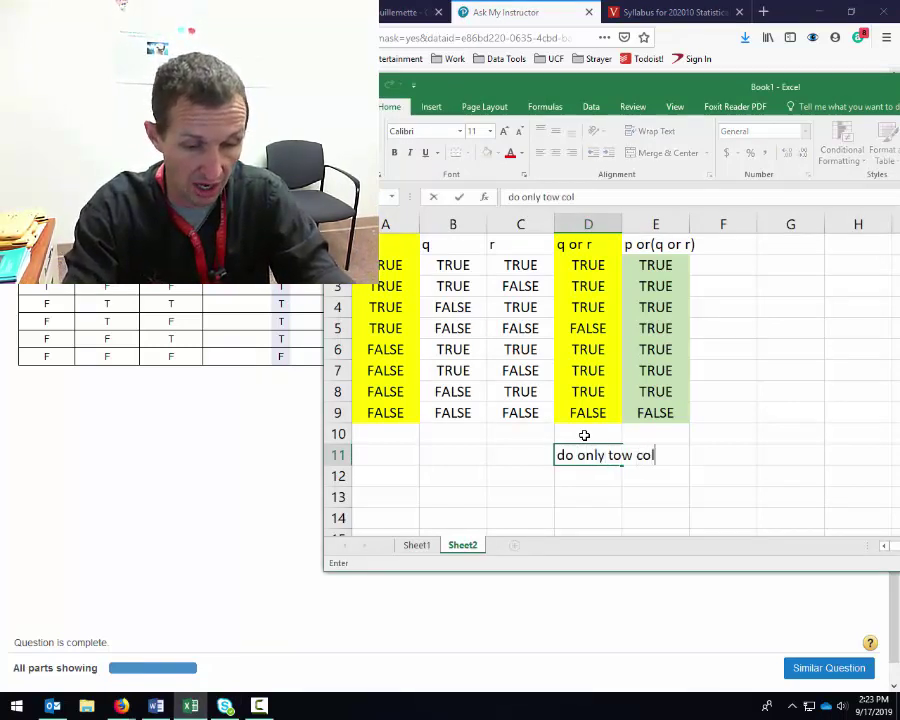
pyautogui.write('umns at a time')
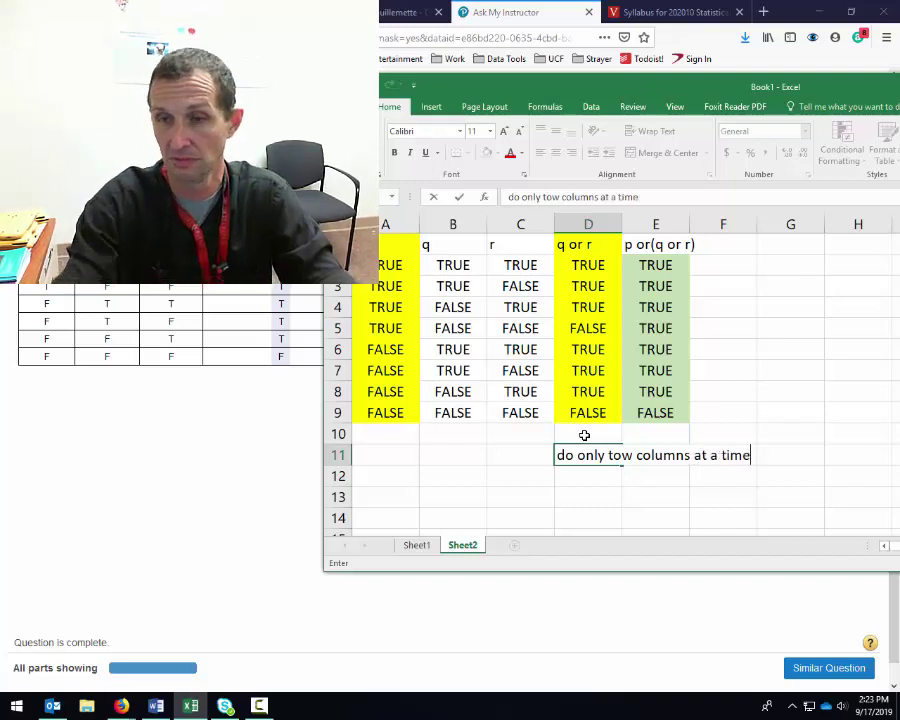
pyautogui.press('Left')
pyautogui.press('Right')
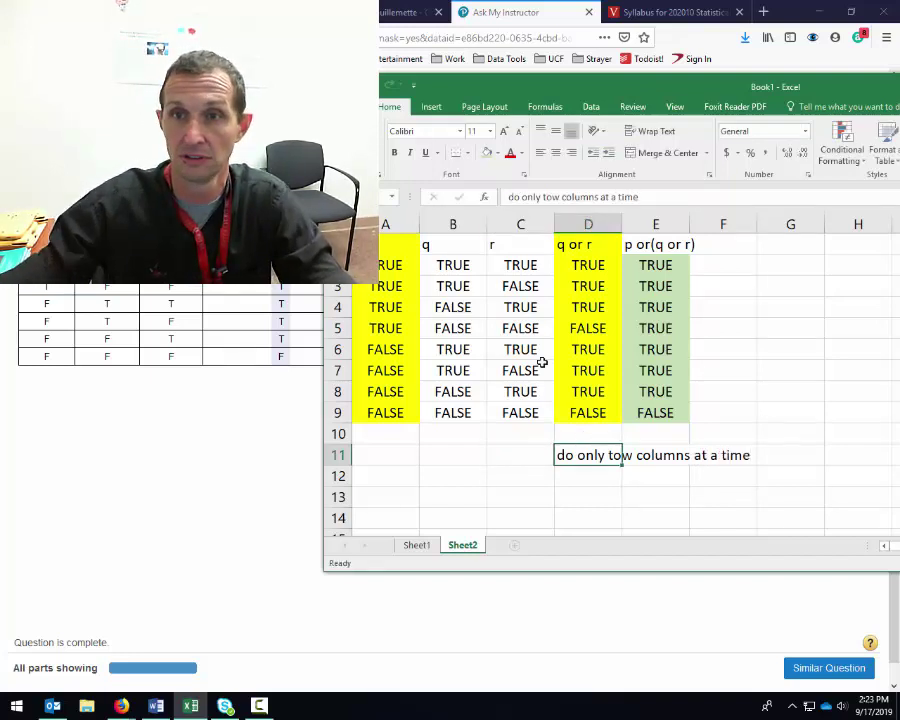
# Correct 'tow' to 'two' in the D11 note.
pyautogui.click(545, 196)
pyautogui.press('Delete')
pyautogui.press('Delete')
pyautogui.write('wo')
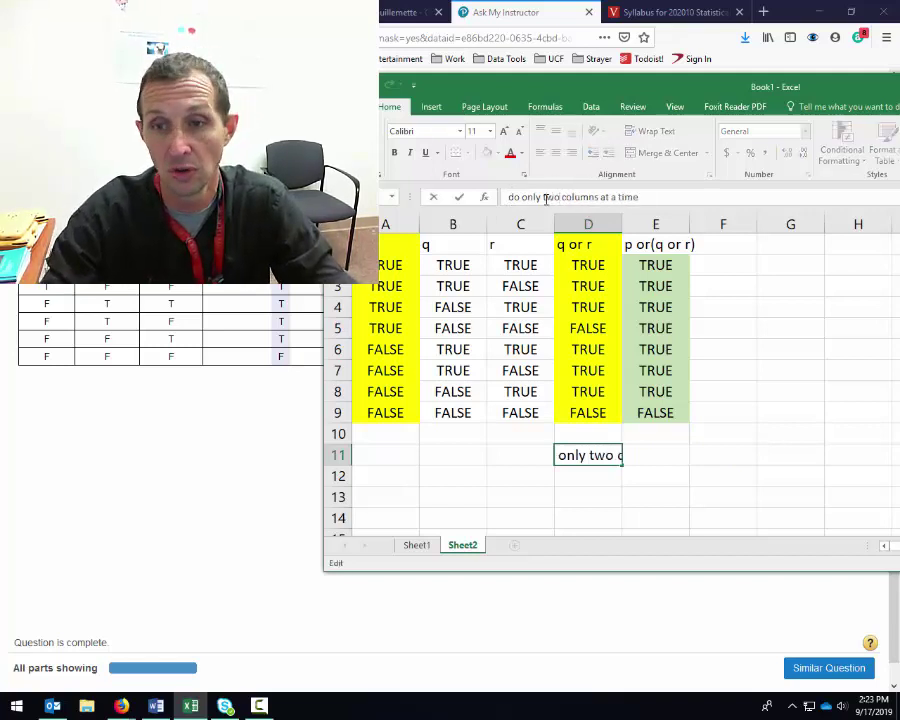
pyautogui.press('Return')
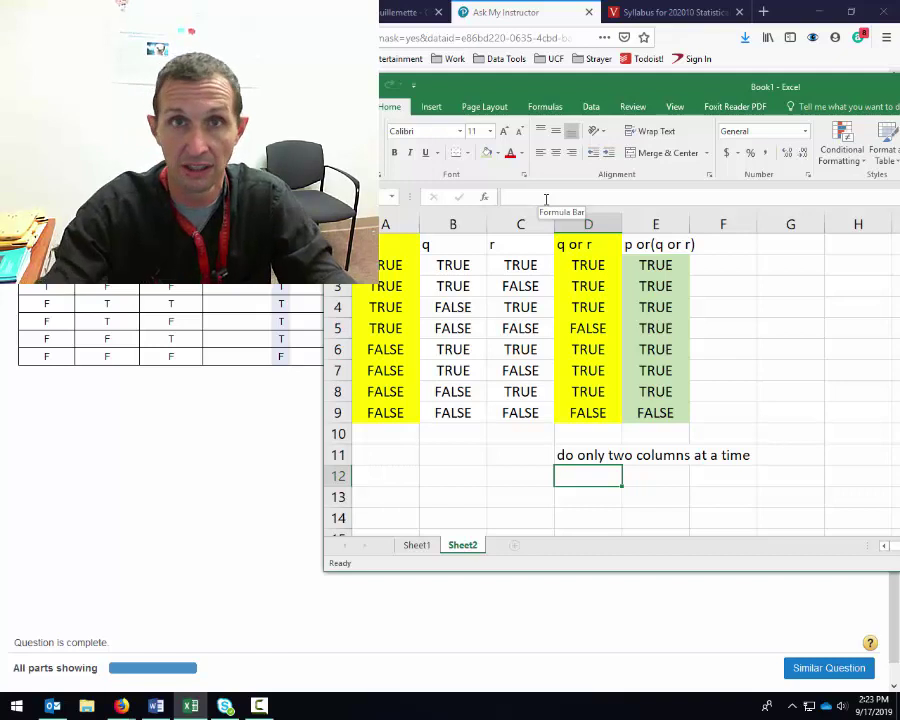